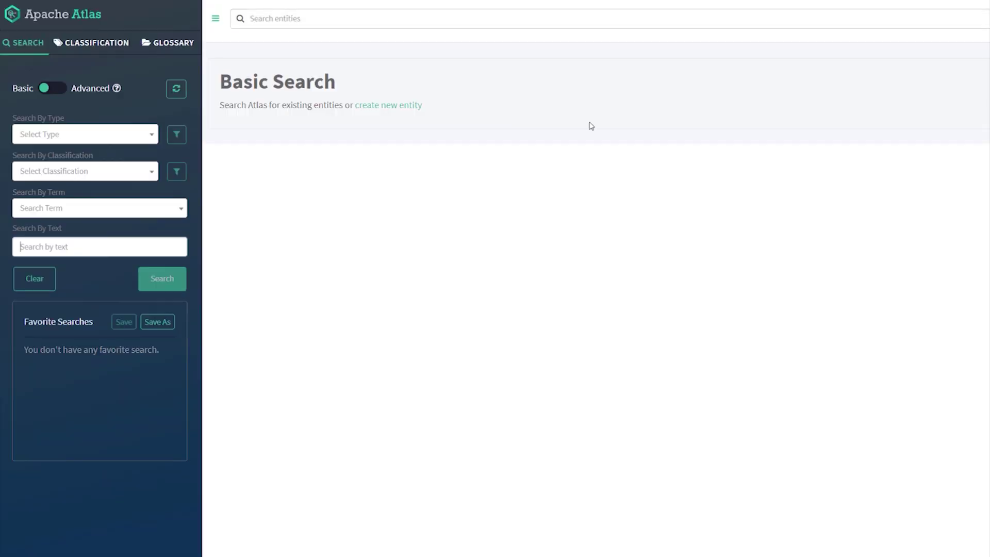
Search for hive_table entities matching the text bids_v1 and open the bids_v1 table
left_click(115, 135)
type("hive_table")
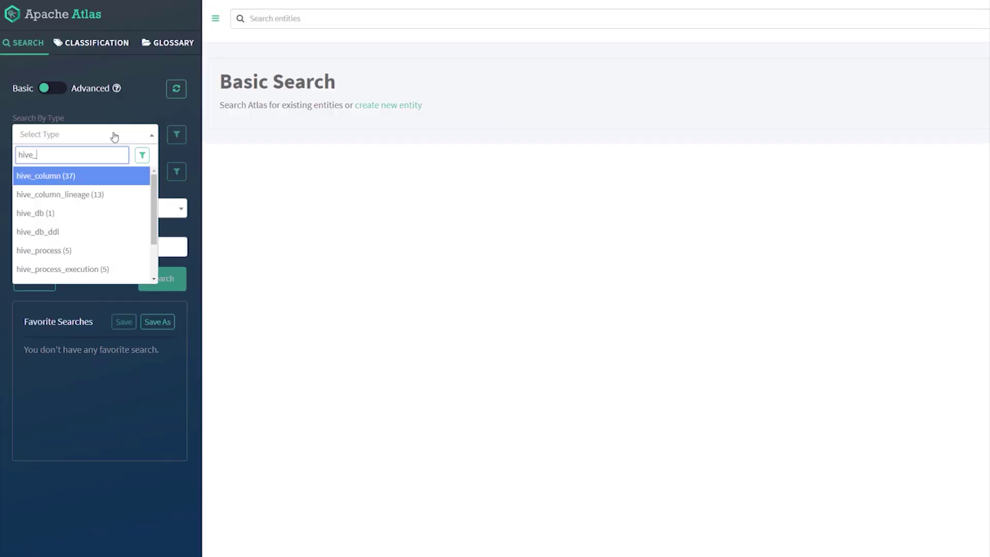
left_click(59, 176)
type("bids_v1")
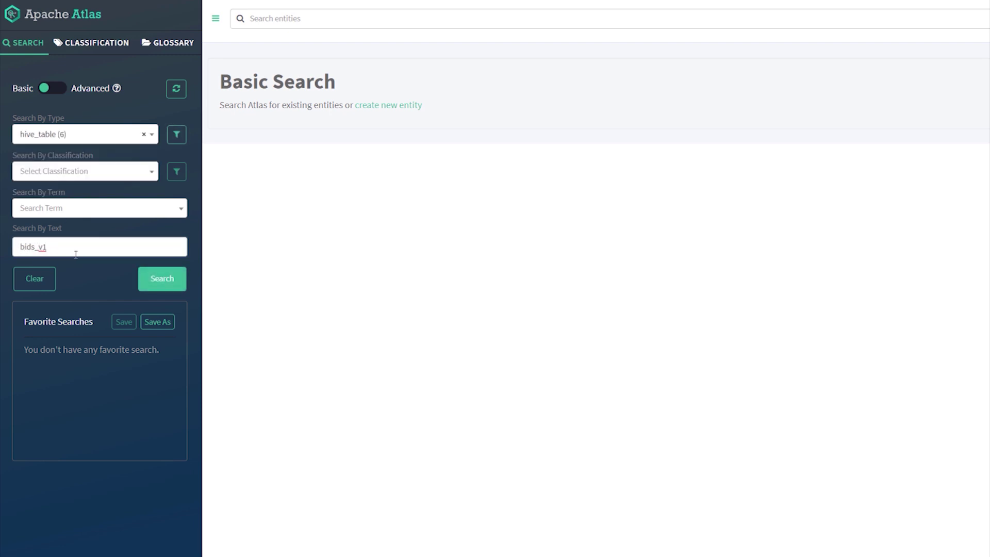
left_click(162, 281)
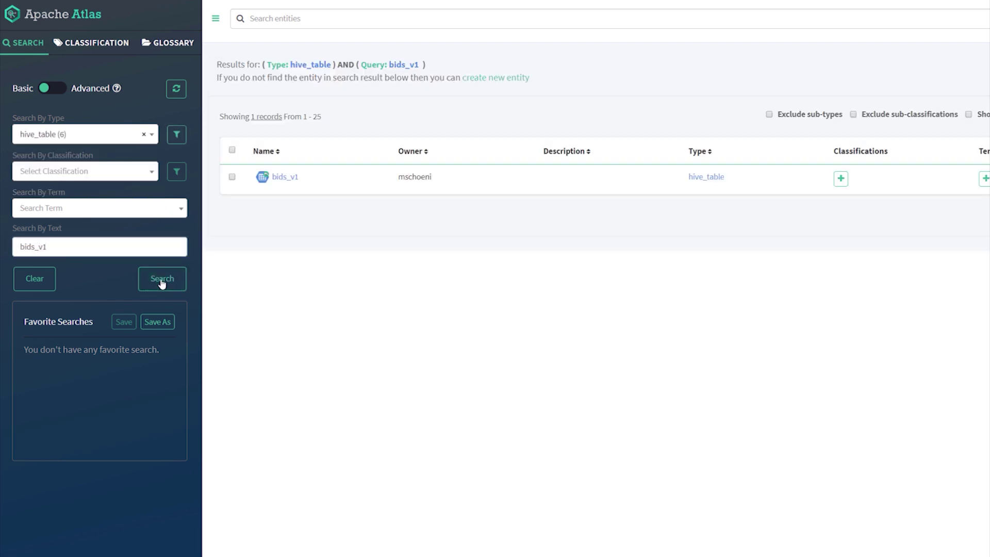
left_click(281, 184)
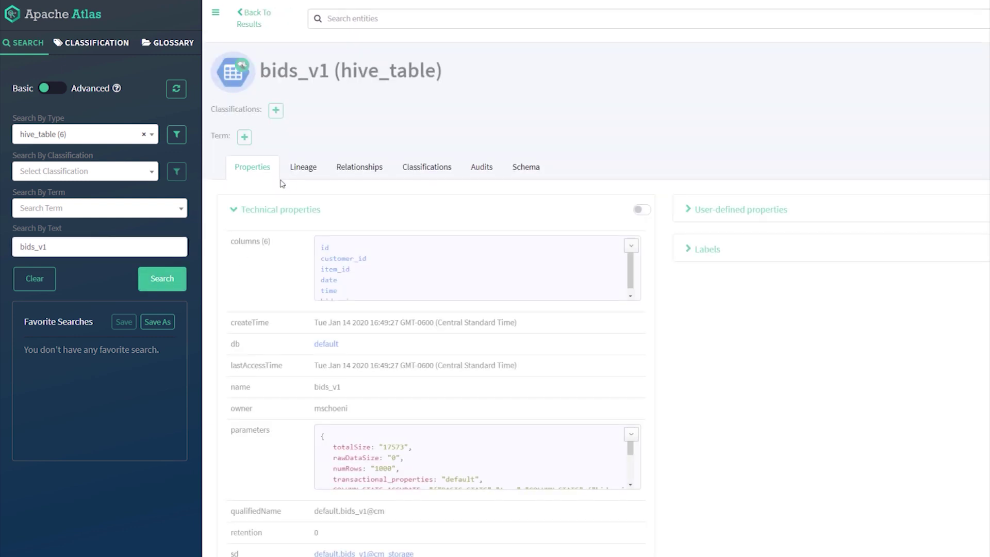
Add the sensitive classification to the bid_price column in the bids_v1 schema
left_click(514, 173)
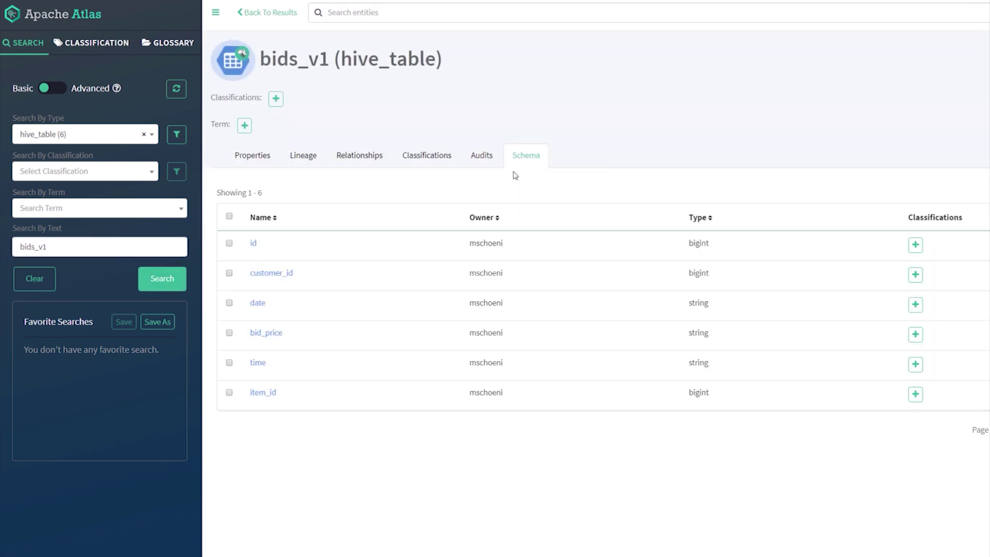
left_click(915, 335)
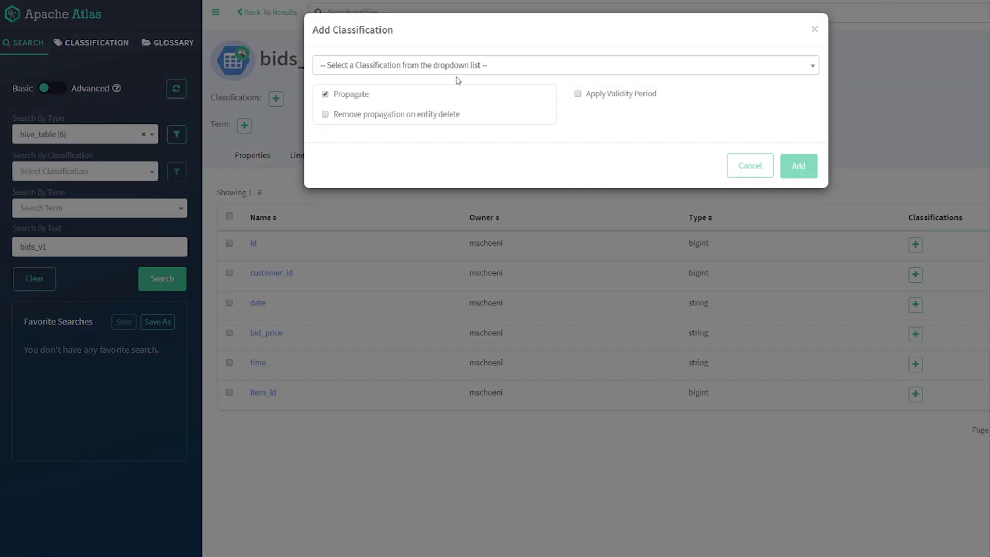
left_click(464, 68)
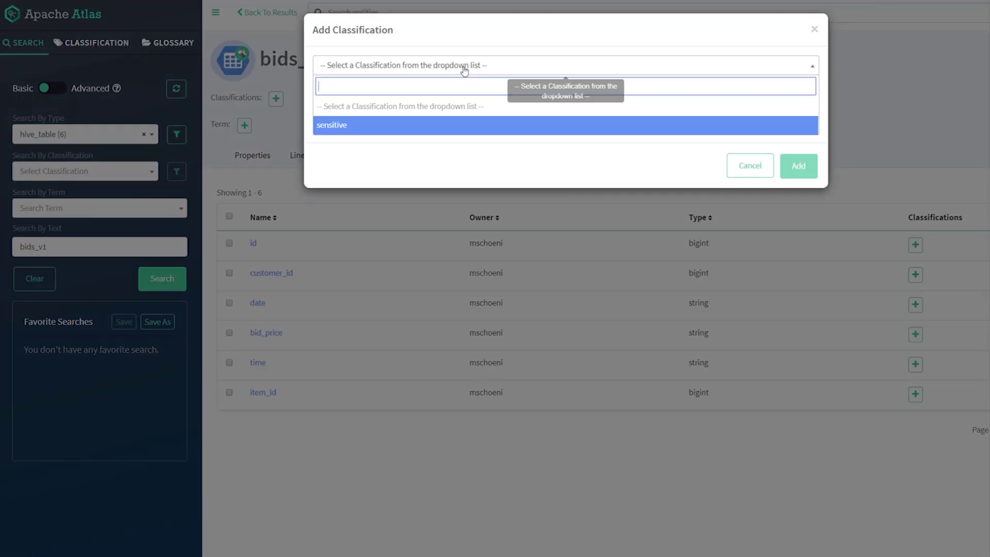
left_click(409, 131)
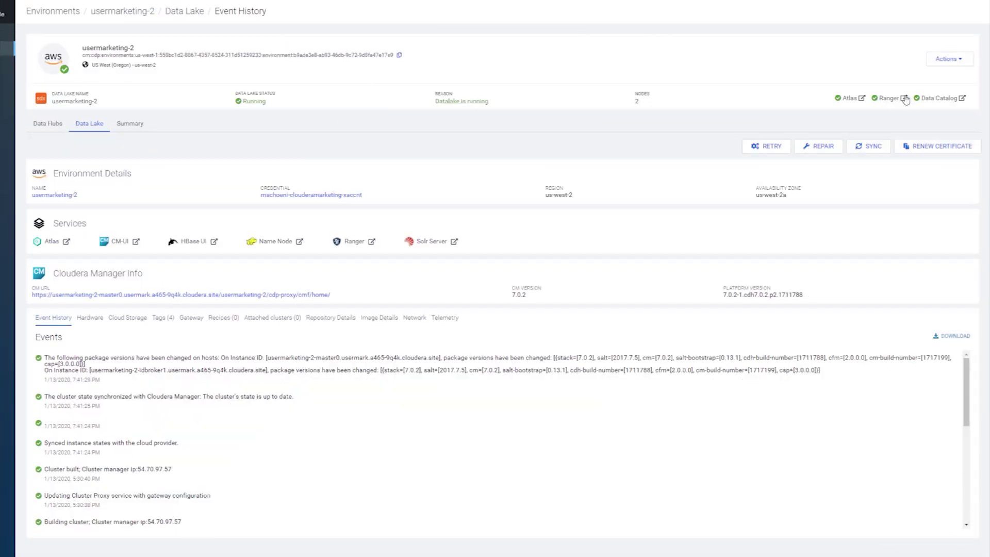
Switch to Ranger and open the sensitive_tag policy among the cm_tag tag-based policies to examine its conditions
left_click(905, 98)
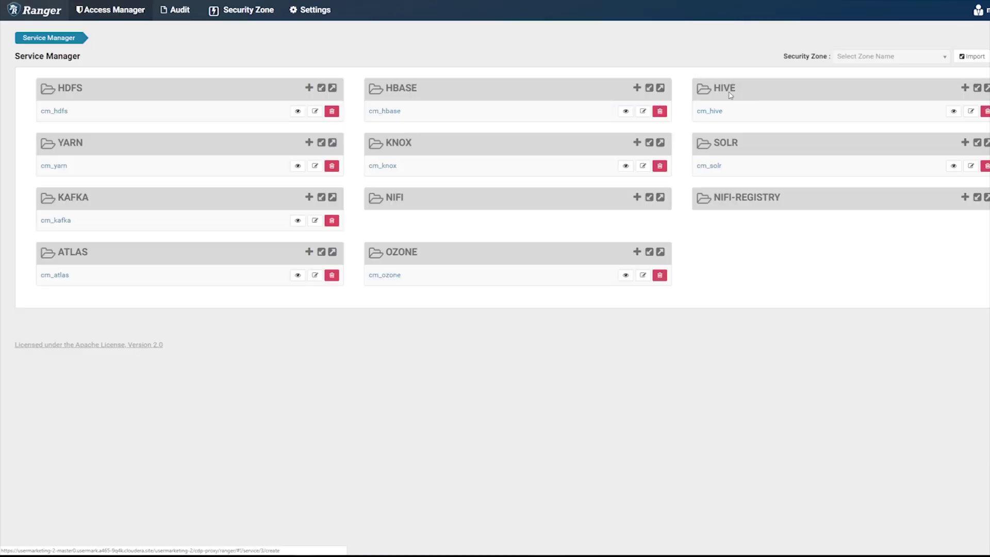
mouse_move(115, 11)
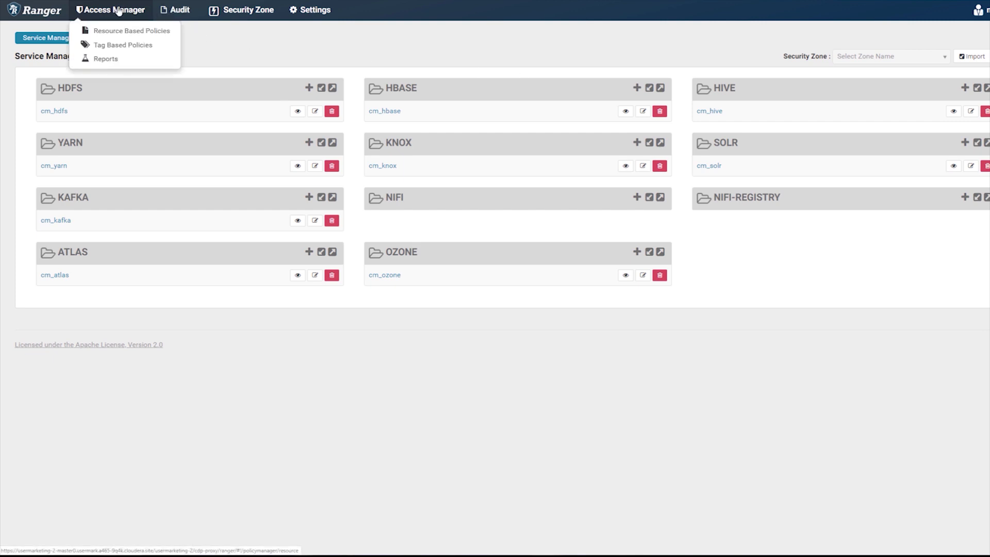
left_click(111, 47)
left_click(54, 112)
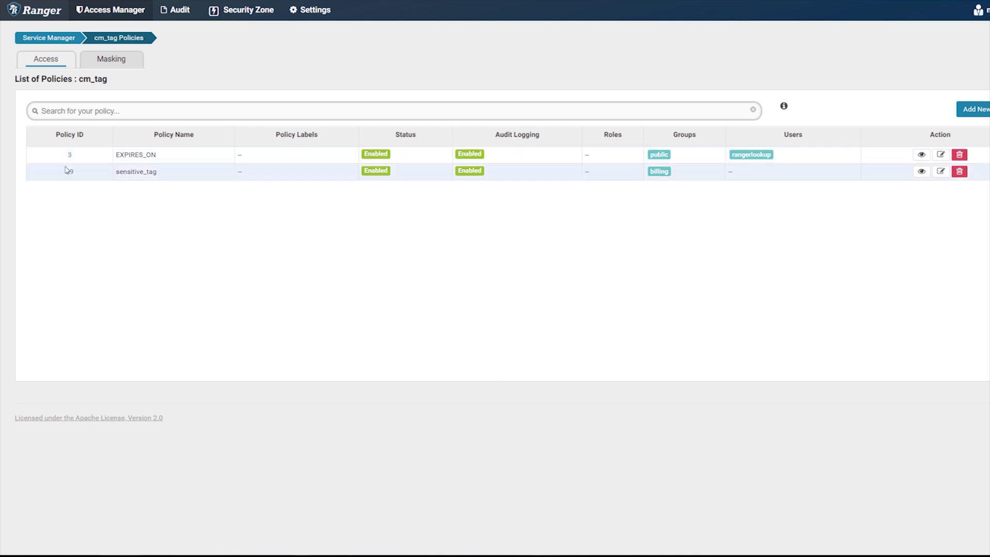
left_click(69, 171)
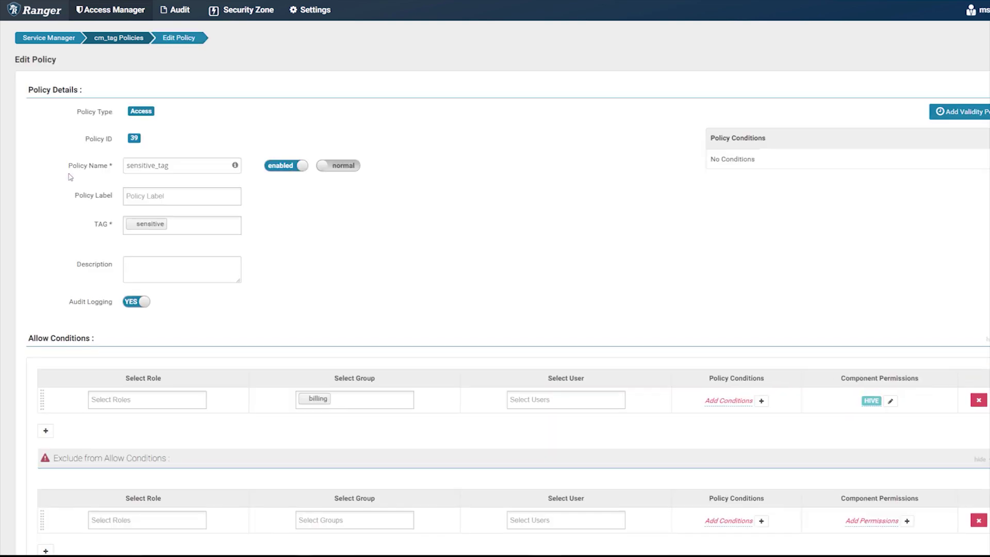
scroll(495, 297, "down", 2)
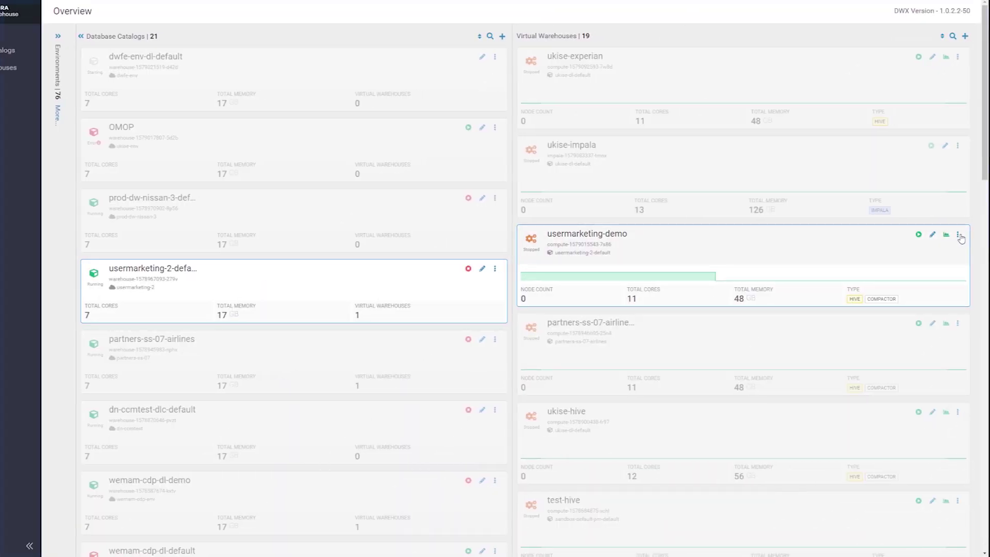
Switch to Data Analytics Studio for the usermarketing-demo virtual warehouse and open its query composer
left_click(958, 234)
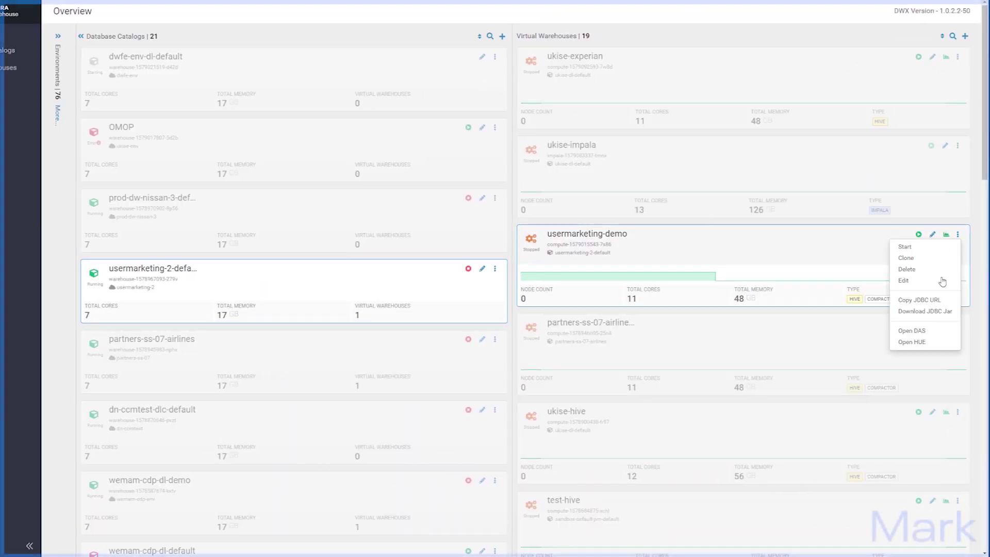
left_click(923, 331)
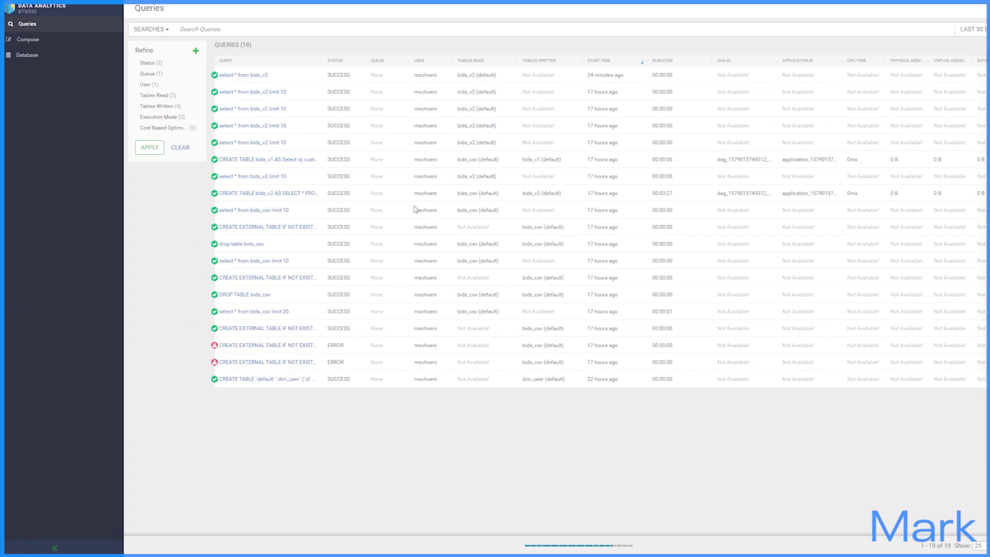
left_click(43, 43)
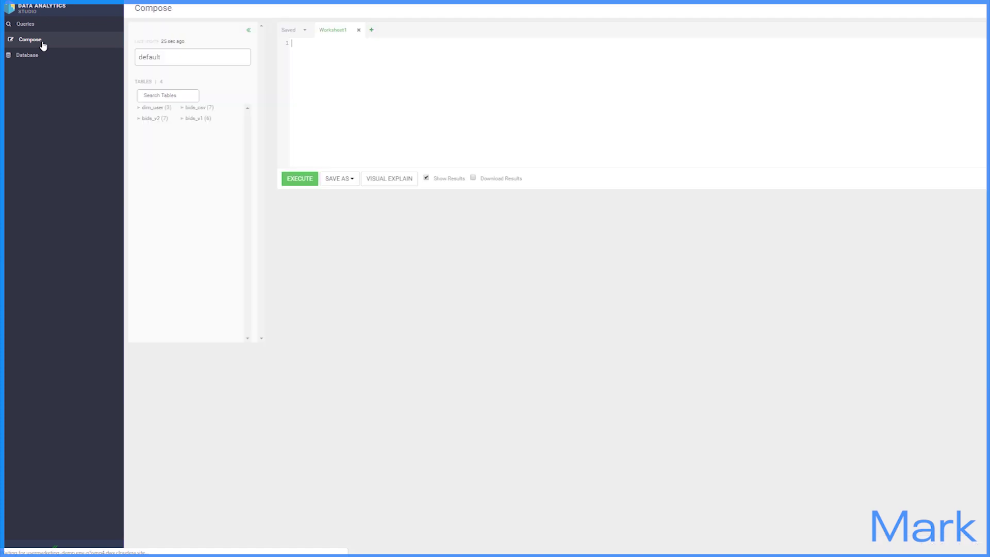
Write and execute the query "select * from bids_v1 limit 10" in the worksheet
type("select * from bids_v1")
key("Return")
type("limit 10")
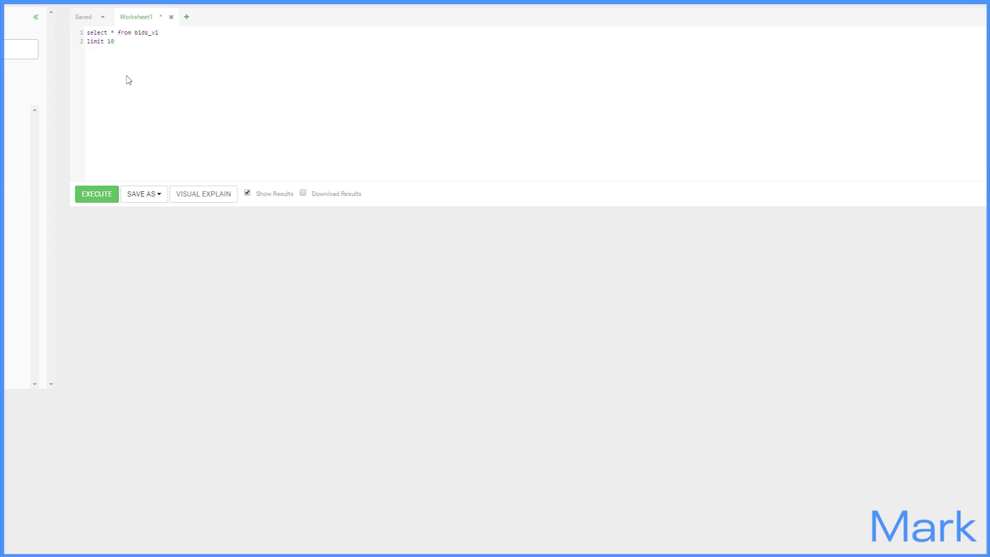
key("ctrl+Return")
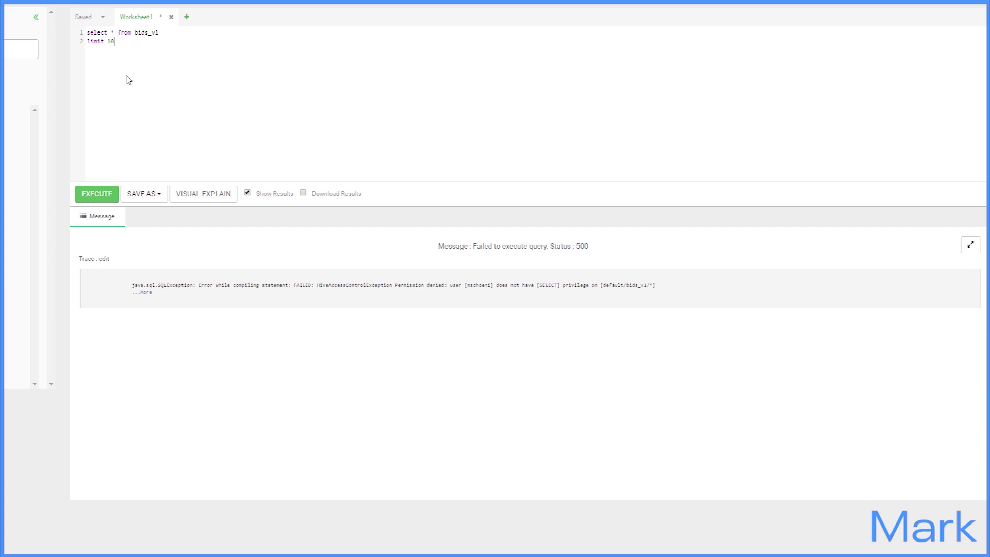
Replace the asterisk in the bids_v1 query with id, customer_id, item_id, `date`, `time` and execute it
left_click(115, 32)
key("BackSpace")
key("ctrl+space")
key("Return")
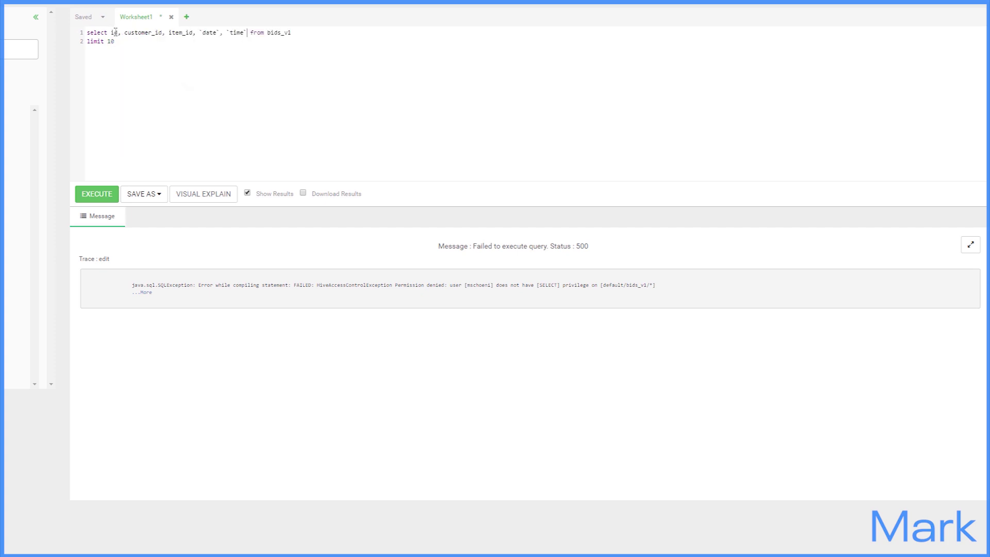
key("ctrl+Return")
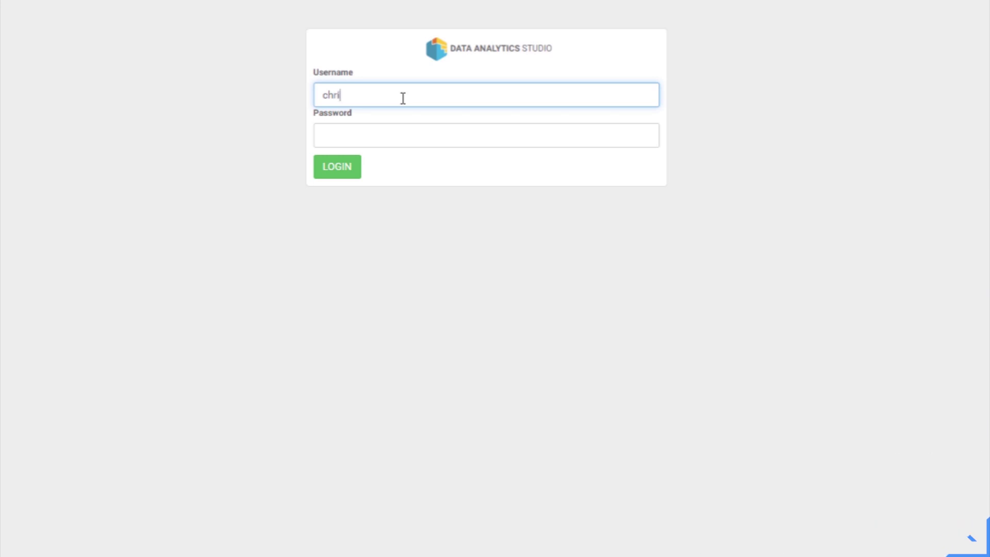
Log in to Data Analytics Studio with the billing user's username and account password
type("_billing")
key("Tab")
type("*********")
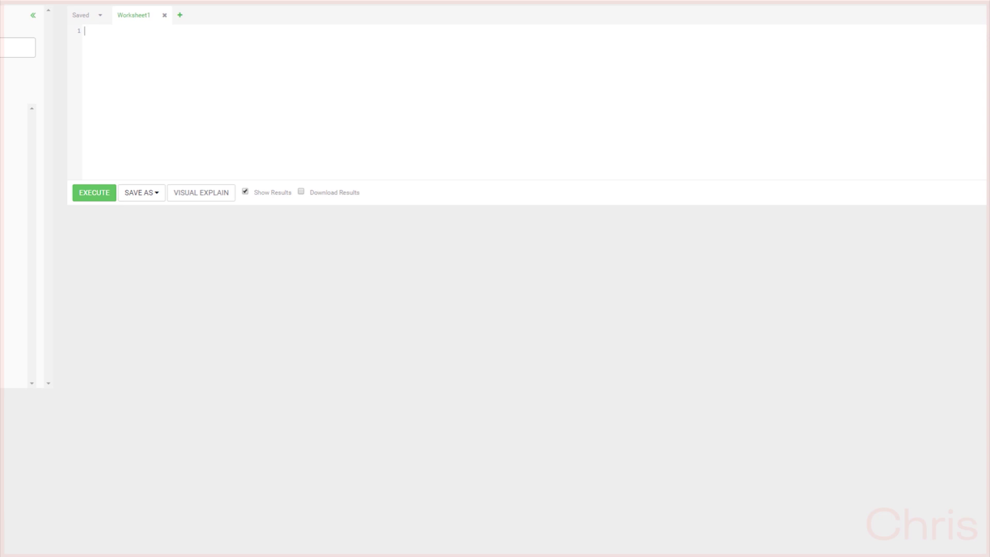
As the billing user, write and execute "select * from bids_v1 limit 10"
type("select * from bid")
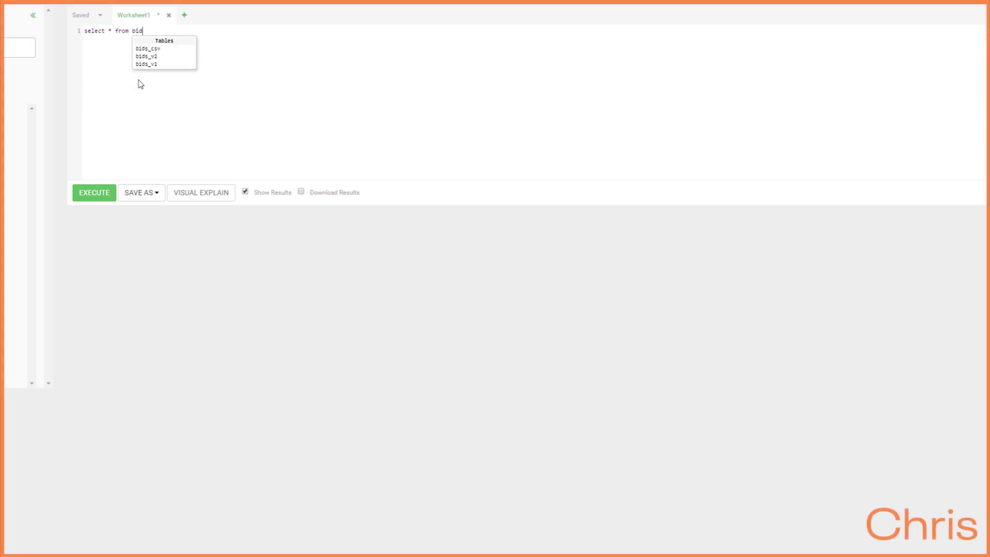
type("s_v1 limit 10")
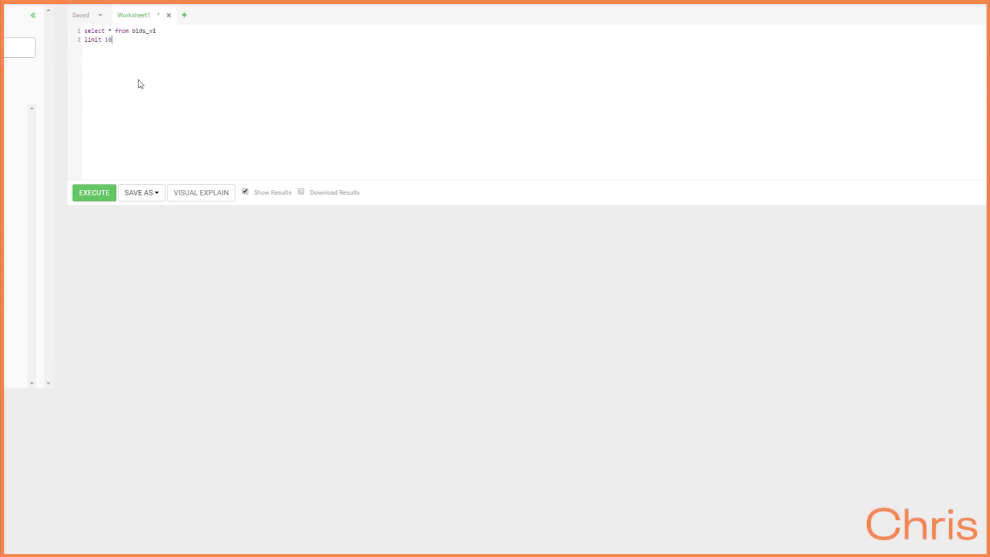
key("ctrl+Return")
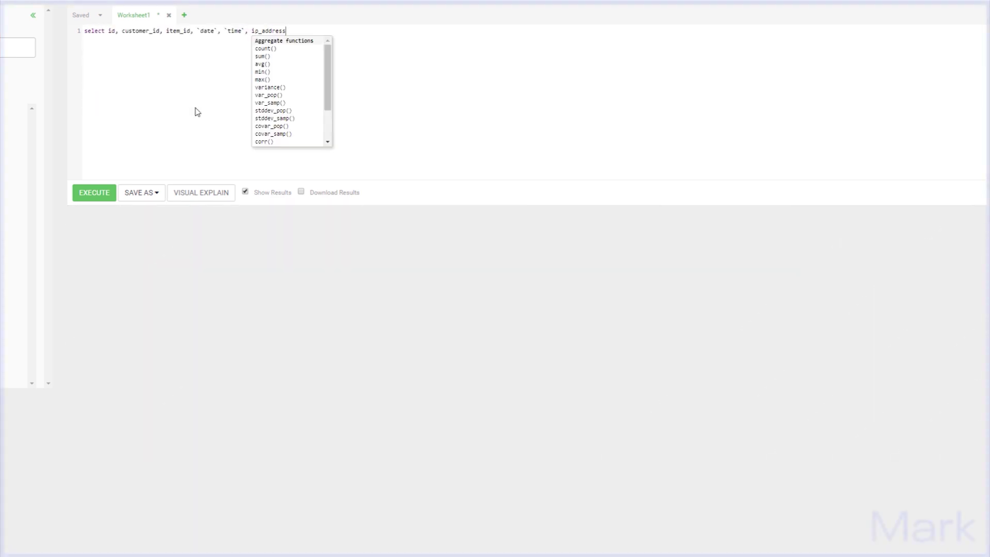
Query id, customer_id, item_id, `date`, `time` and ip_address from bids_v2 with limit 10 in the non-billing user's worksheet
type("from bids_")
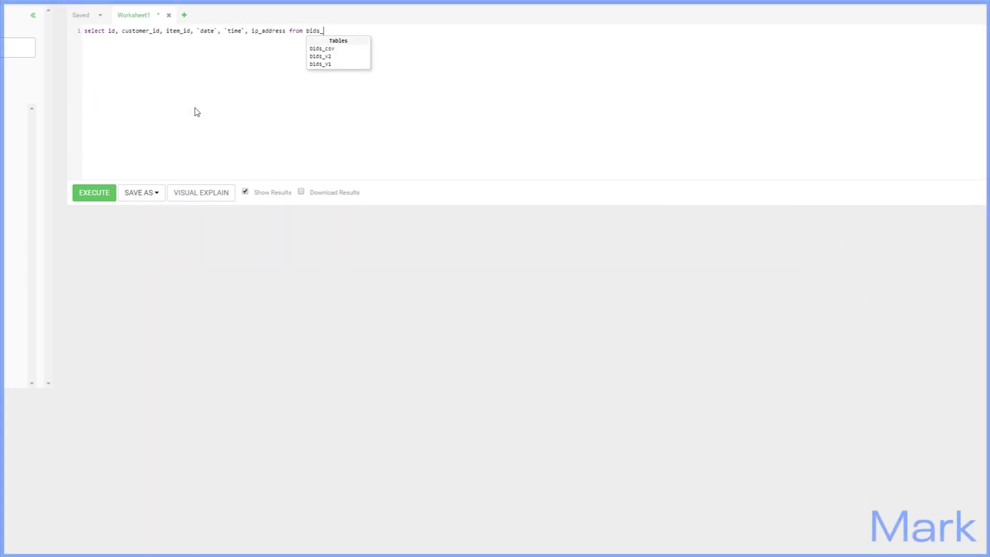
type("v2 limit 10")
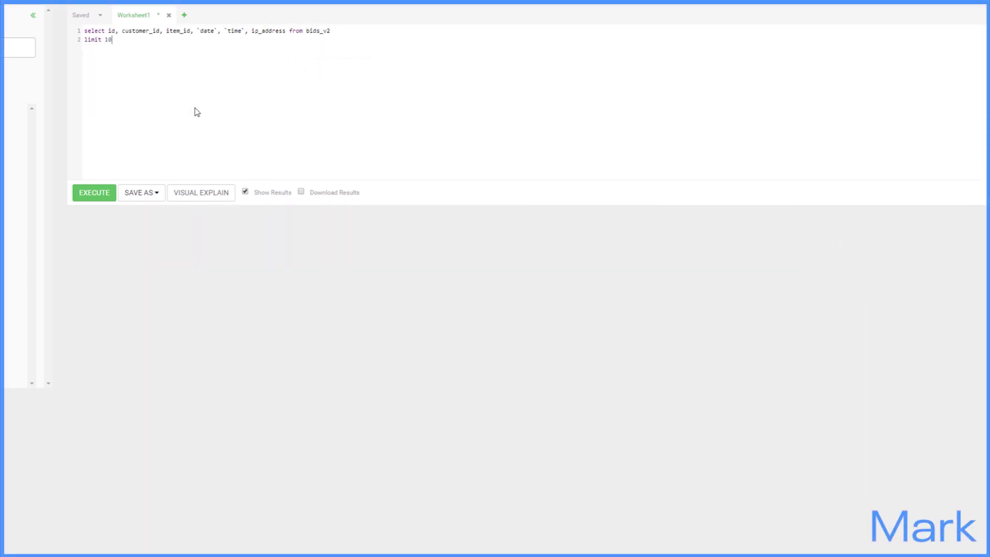
key("ctrl+Return")
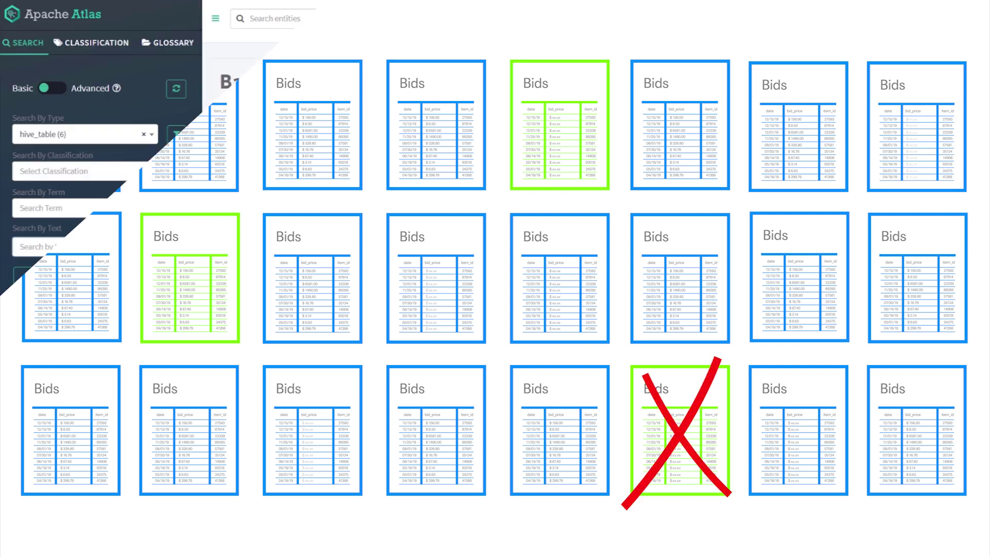
Switch to Apache Atlas, search the hive_table entities for bids_v2 and open that table
type("bids_")
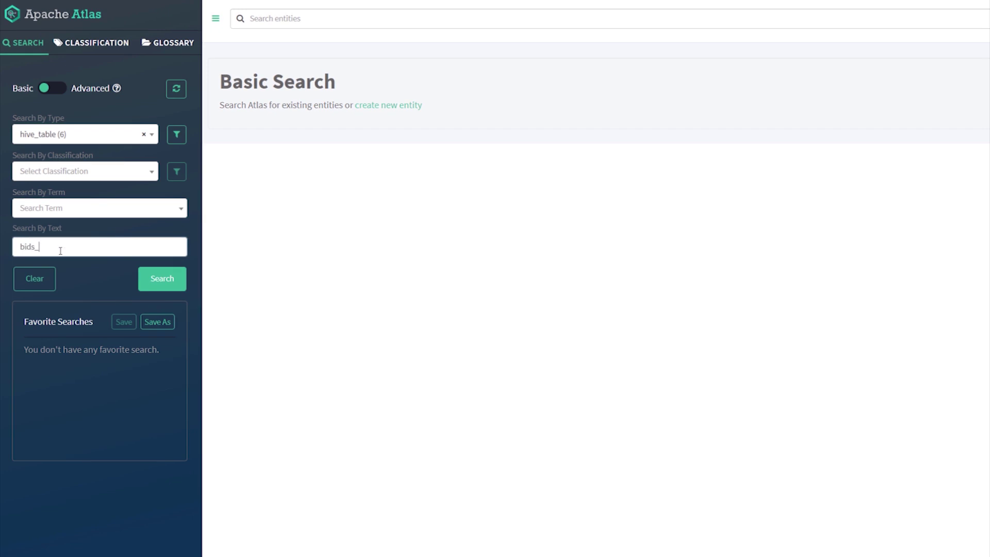
left_click(150, 279)
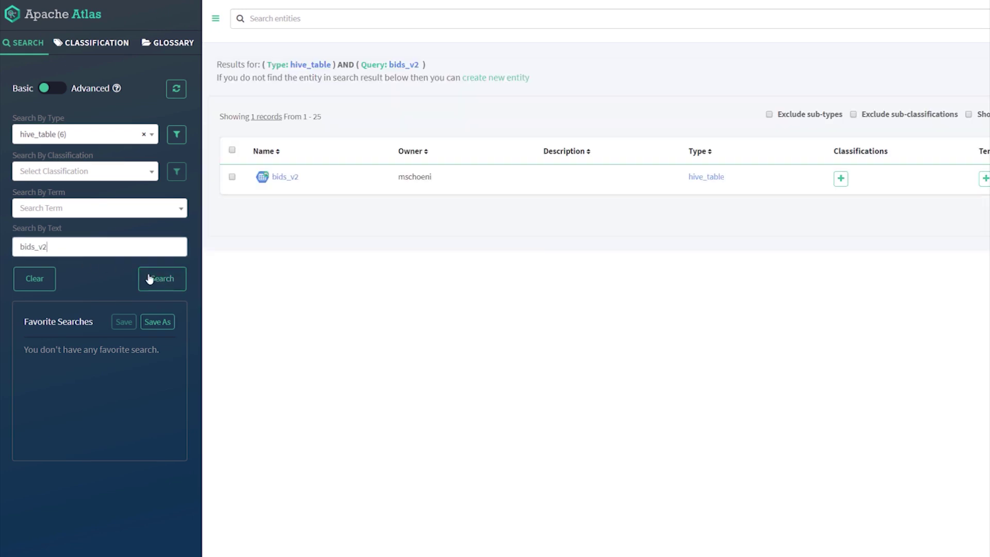
left_click(278, 177)
Add the sensitive classification to the ip_address column in the bids_v2 schema
left_click(521, 169)
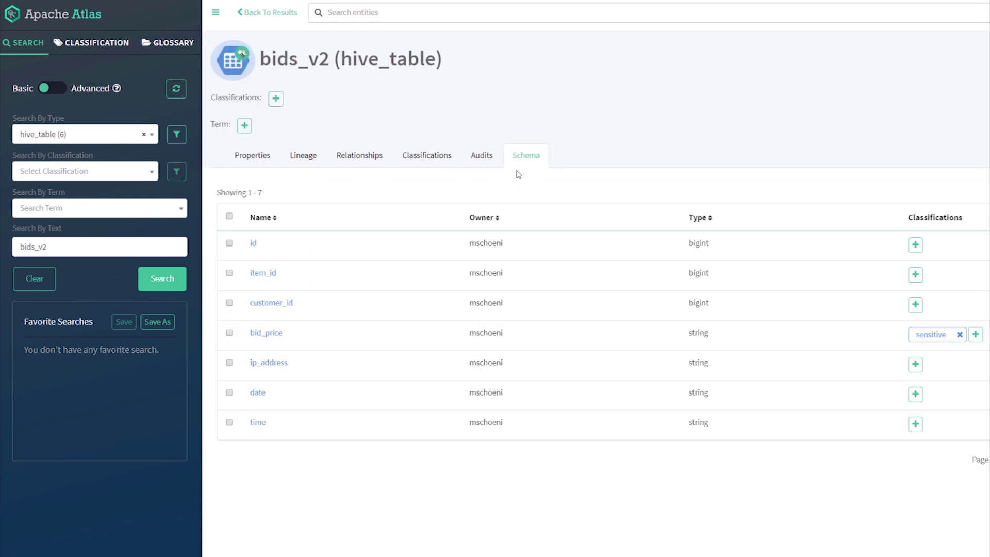
left_click(915, 364)
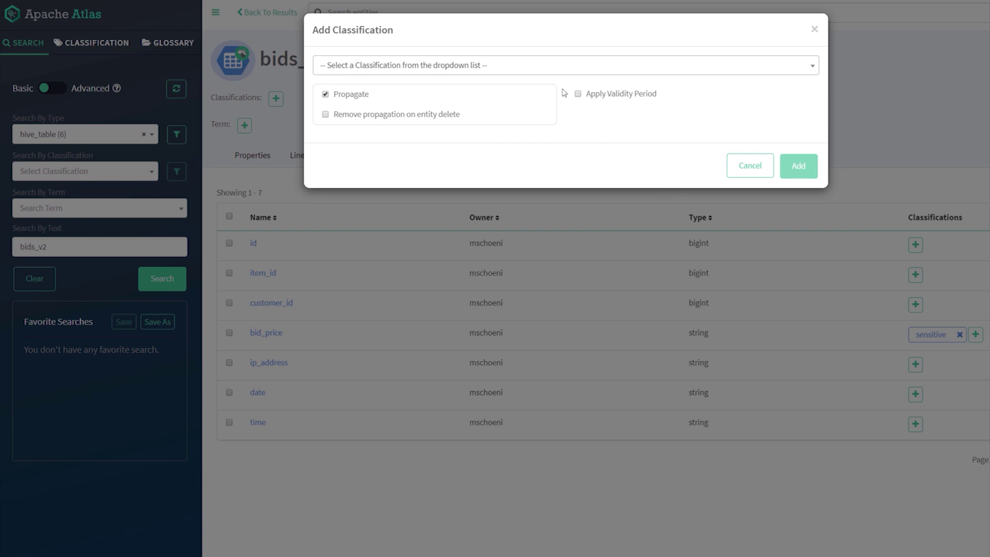
left_click(550, 69)
left_click(528, 130)
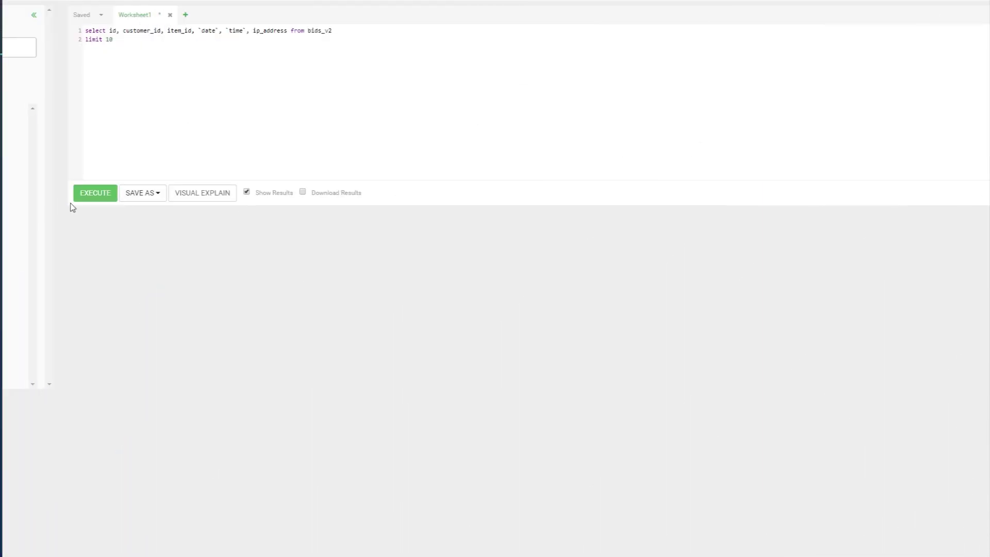
Back in Data Analytics Studio, rerun the bids_v2 query, remove ip_address from its column list and execute it again
left_click(81, 203)
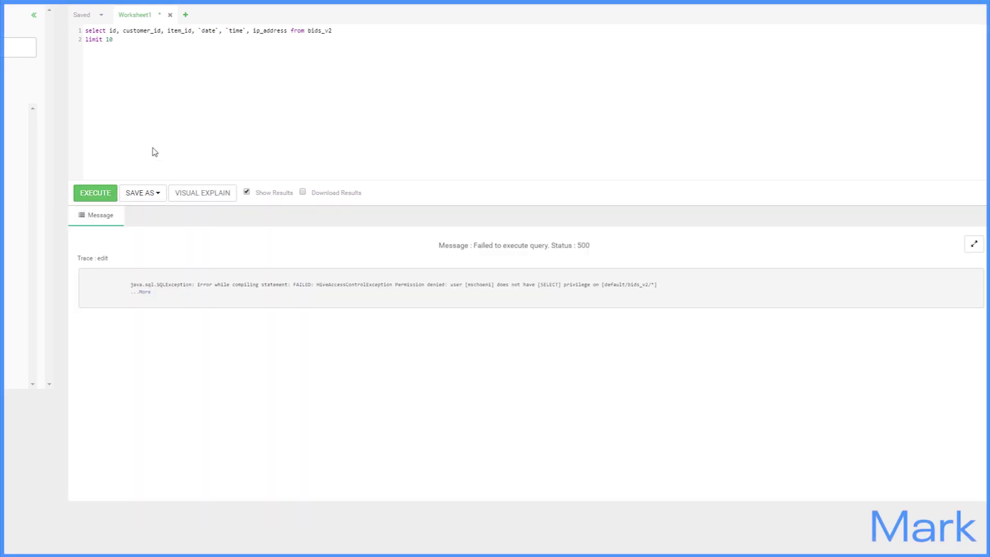
double_click(269, 30)
key("BackSpace")
key("BackSpace")
key("BackSpace")
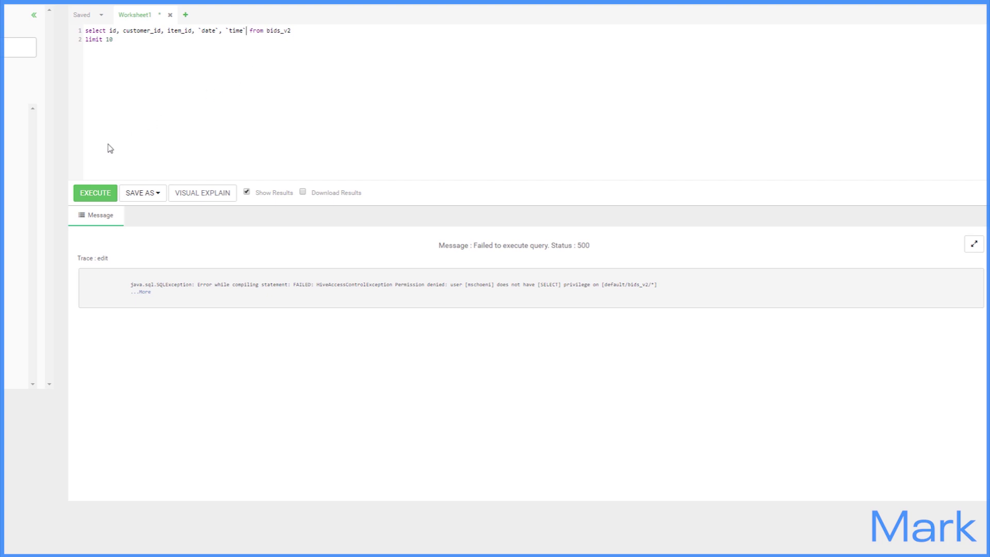
left_click(85, 198)
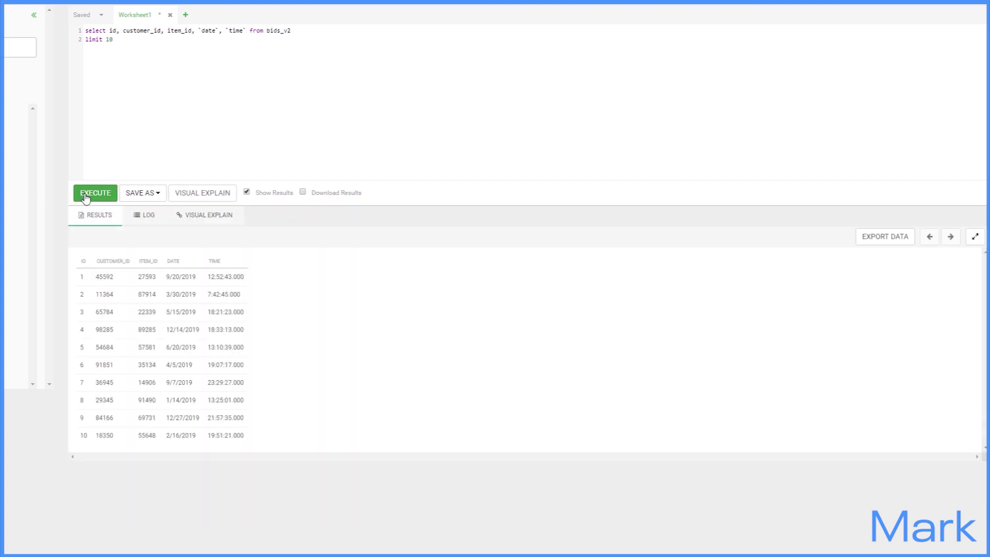
Log in to Data Analytics Studio again with the billing user's username
type("chris_bi")
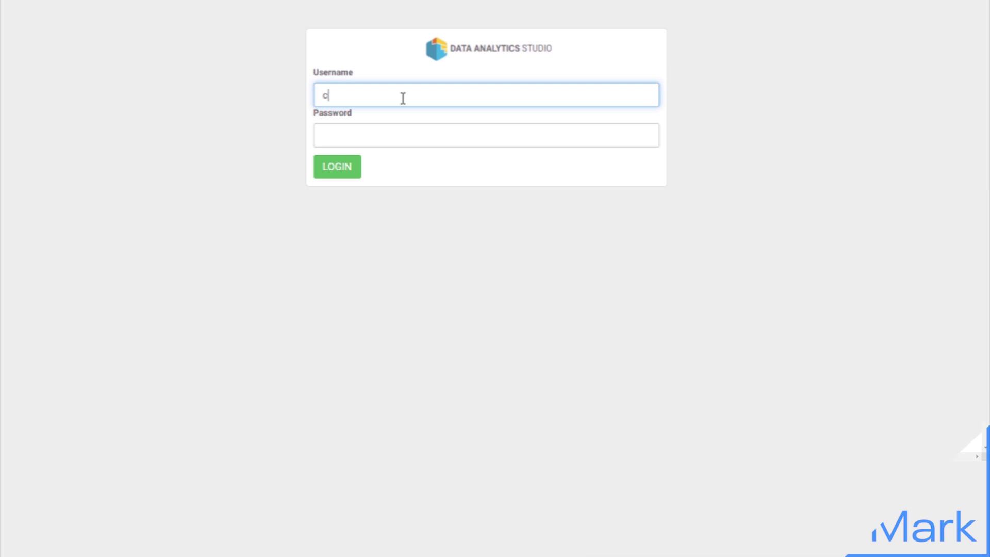
type("lling")
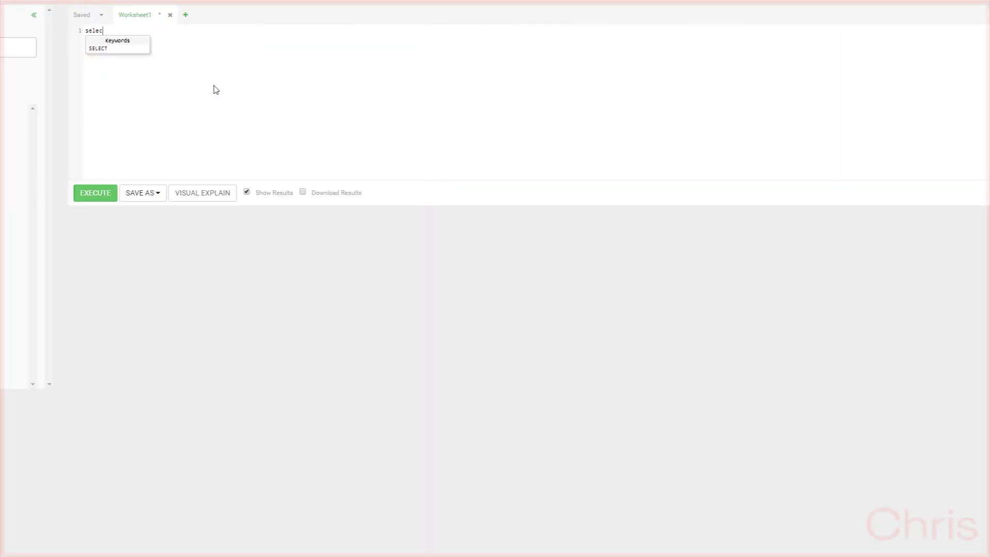
As the billing user, write and execute "select * from bids_v2 limit 10"
type("* from bids_v2")
key("Return")
type("limit 10")
key("ctrl+Return")
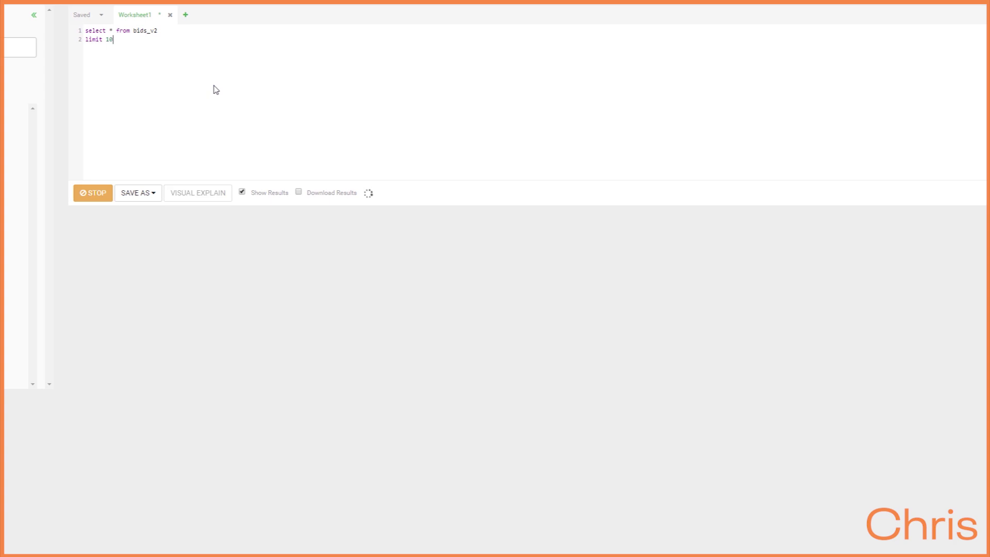